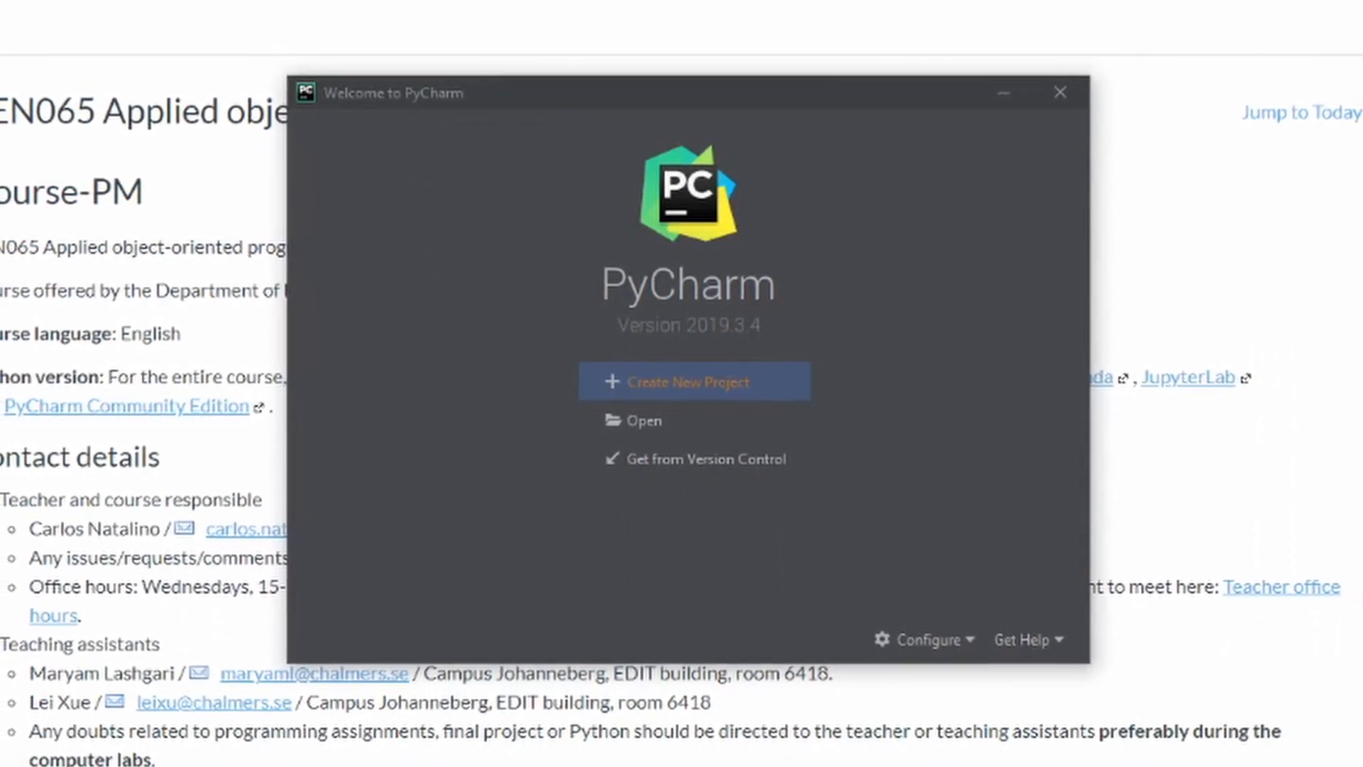
# Start a new project located in C:\Users\Chalmers\PycharmProjects\programming-assignment
pyautogui.click(676, 382)
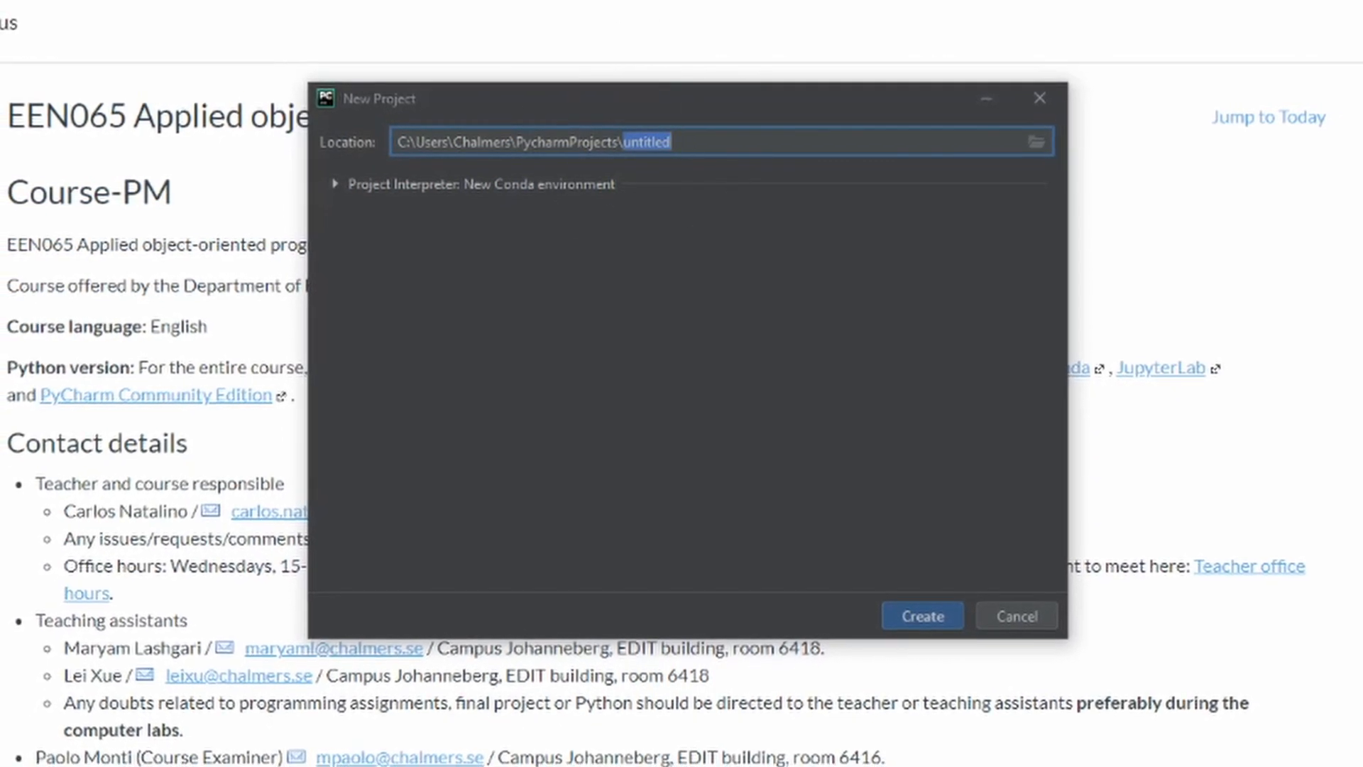
pyautogui.write('programming')
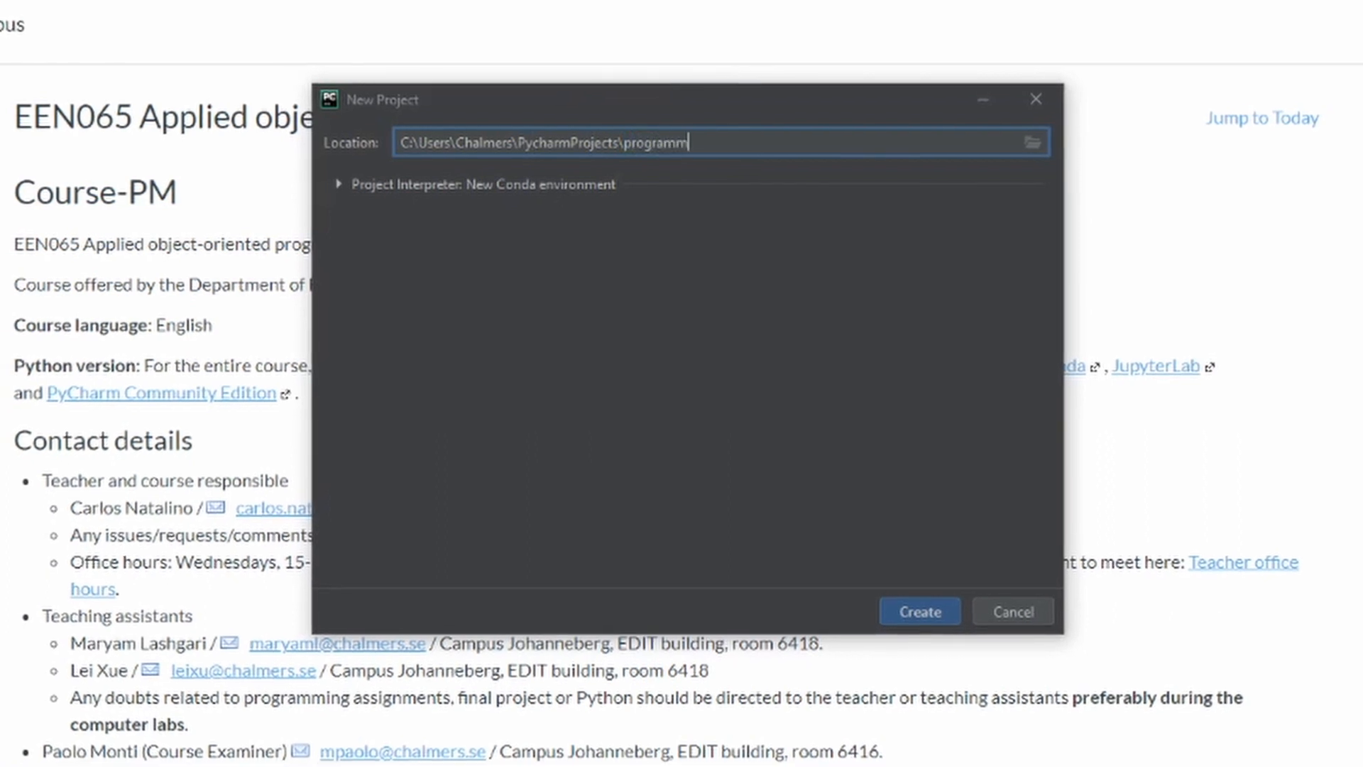
pyautogui.write('-assignment')
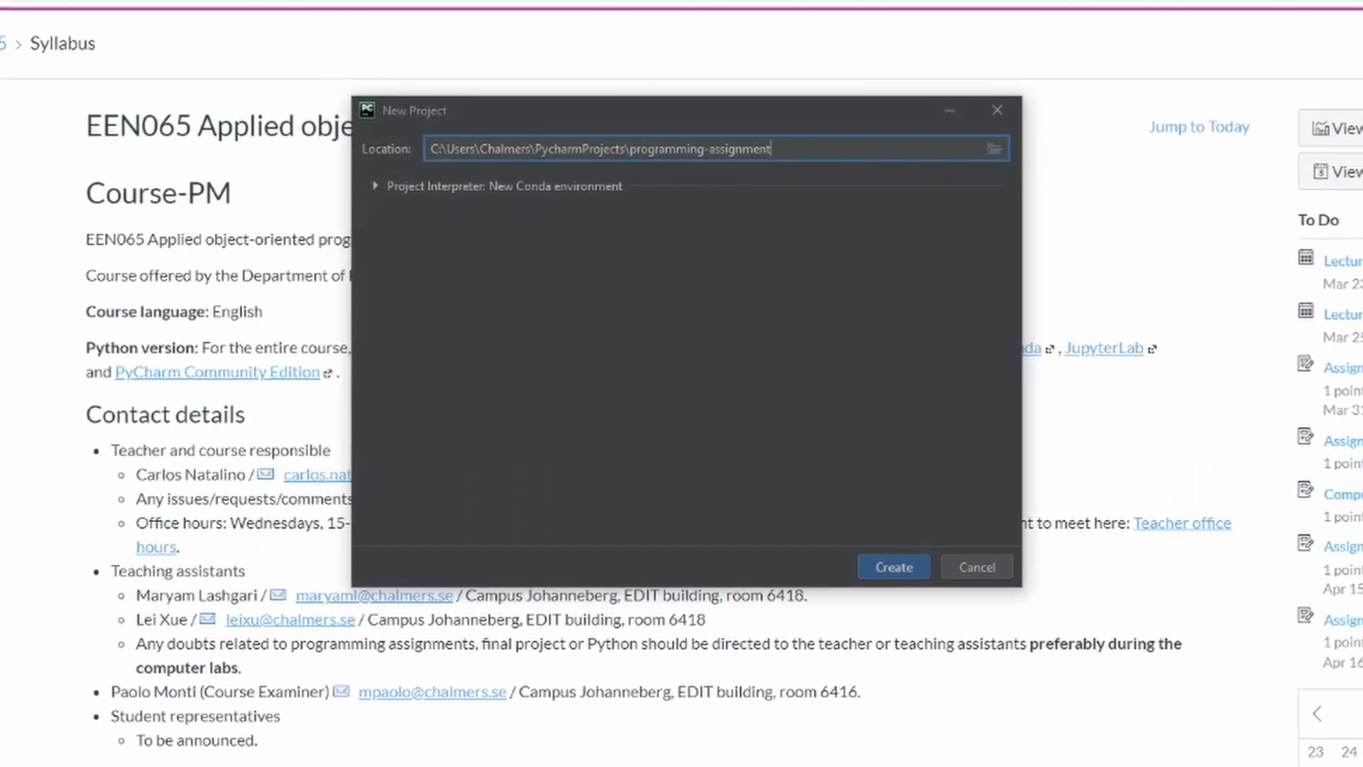
# Set the project to use an existing interpreter instead of a new environment, and start adding an interpreter
pyautogui.click(376, 186)
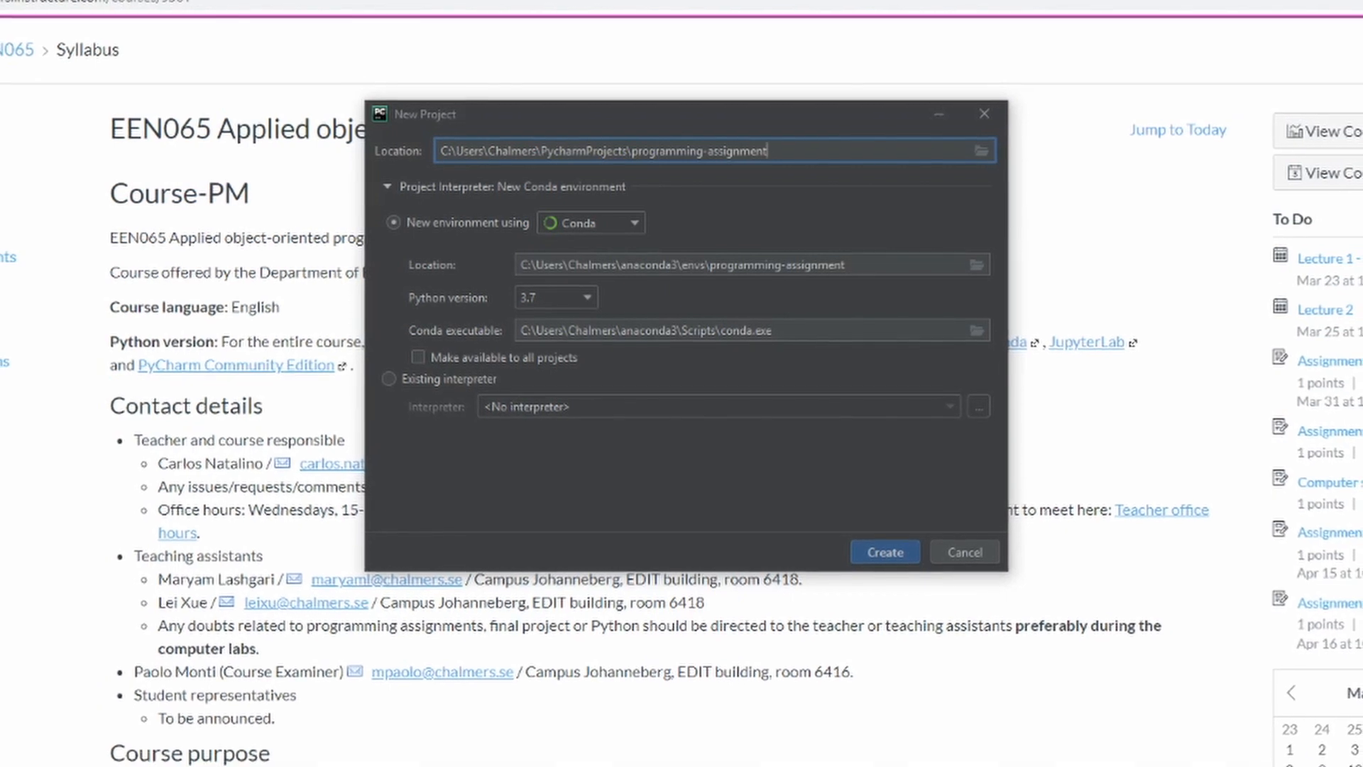
pyautogui.click(390, 379)
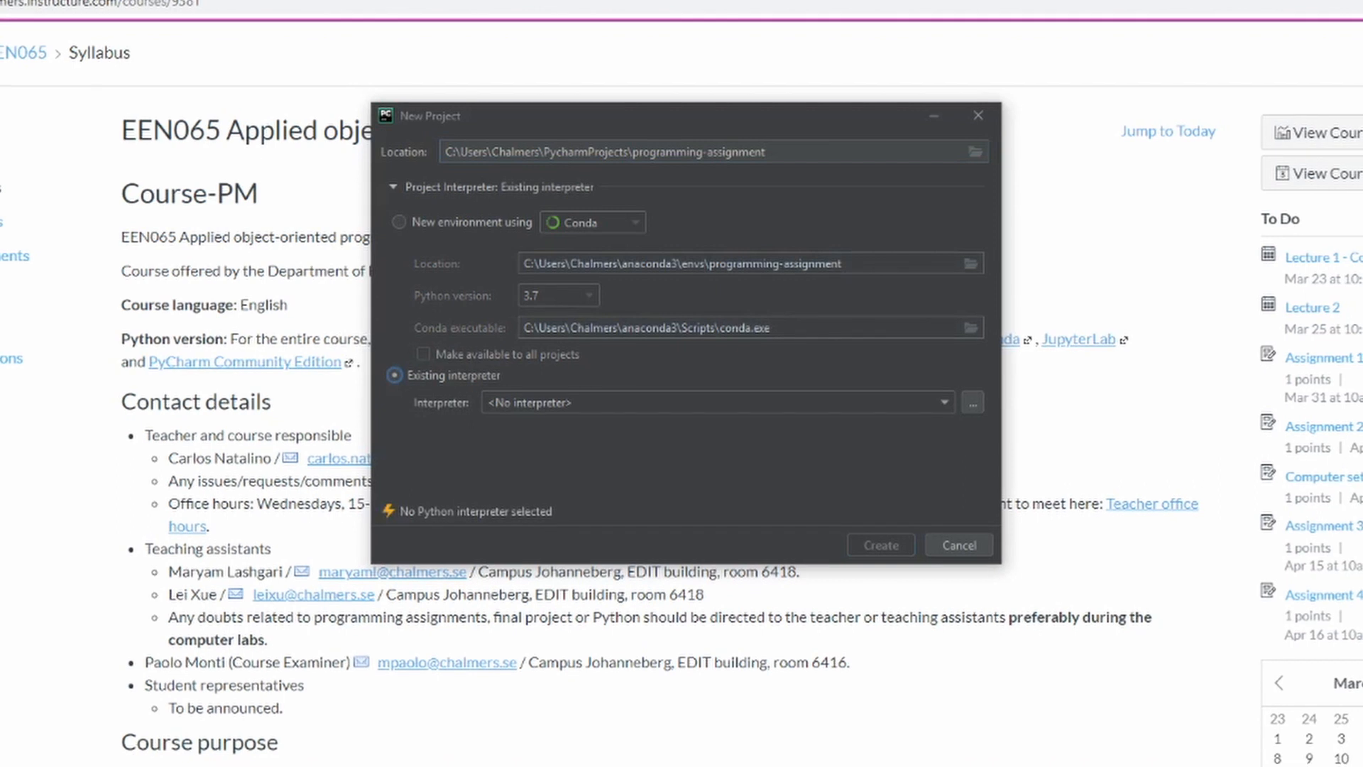
pyautogui.click(579, 402)
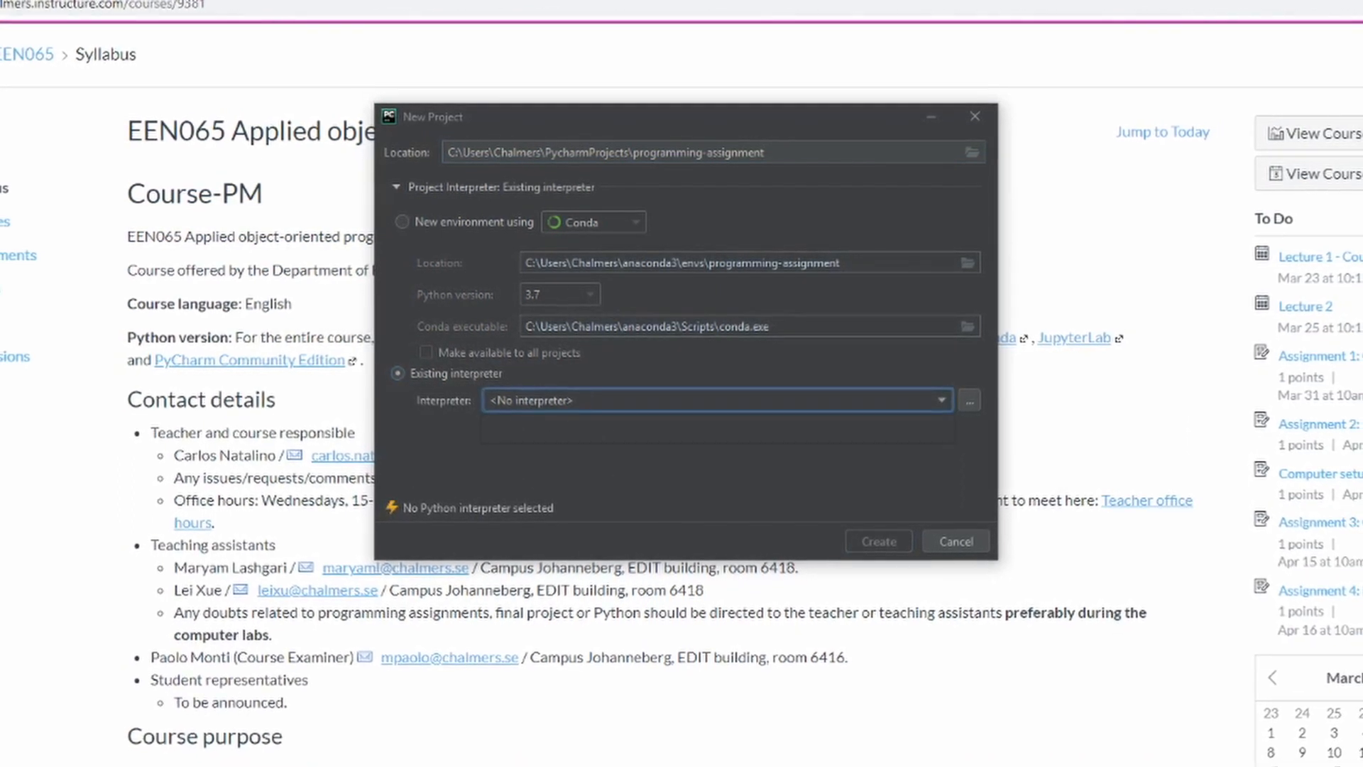
pyautogui.press('ctrl')
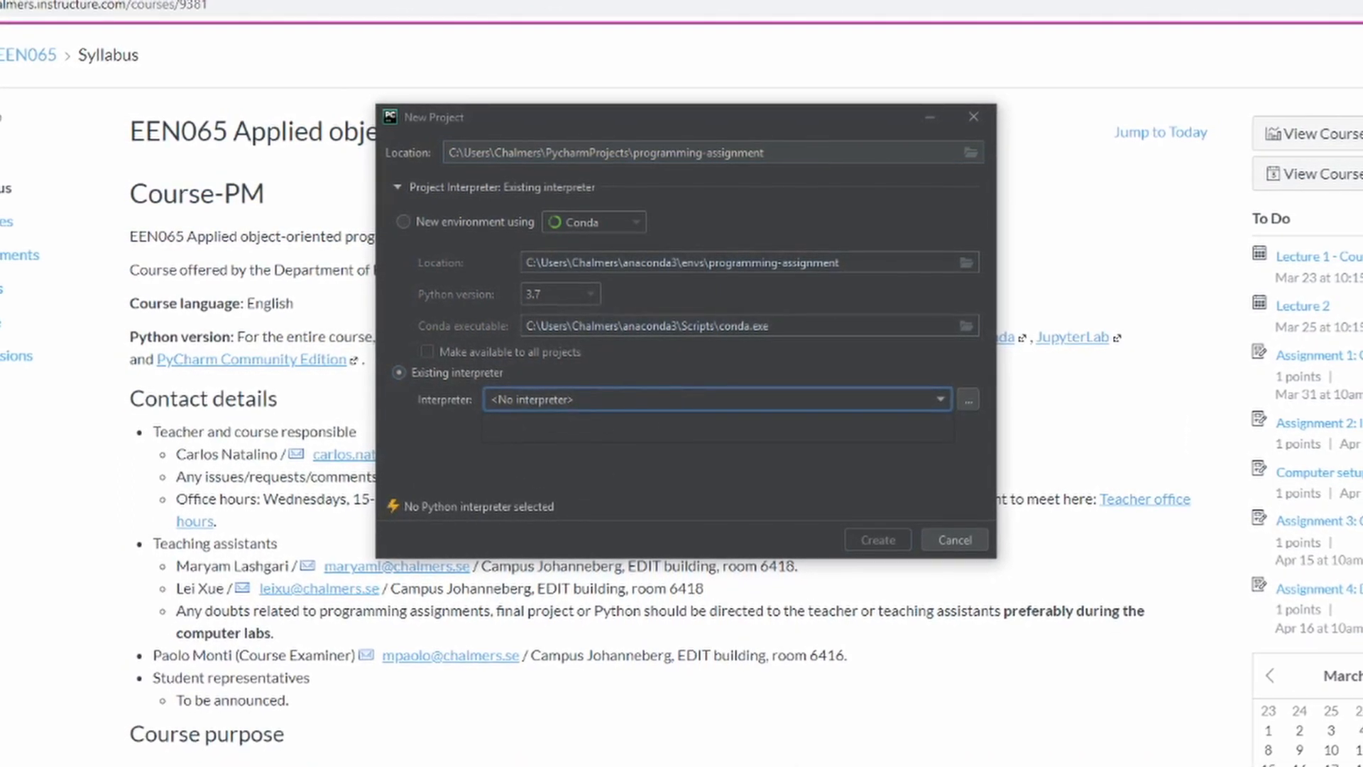
pyautogui.press('ctrl')
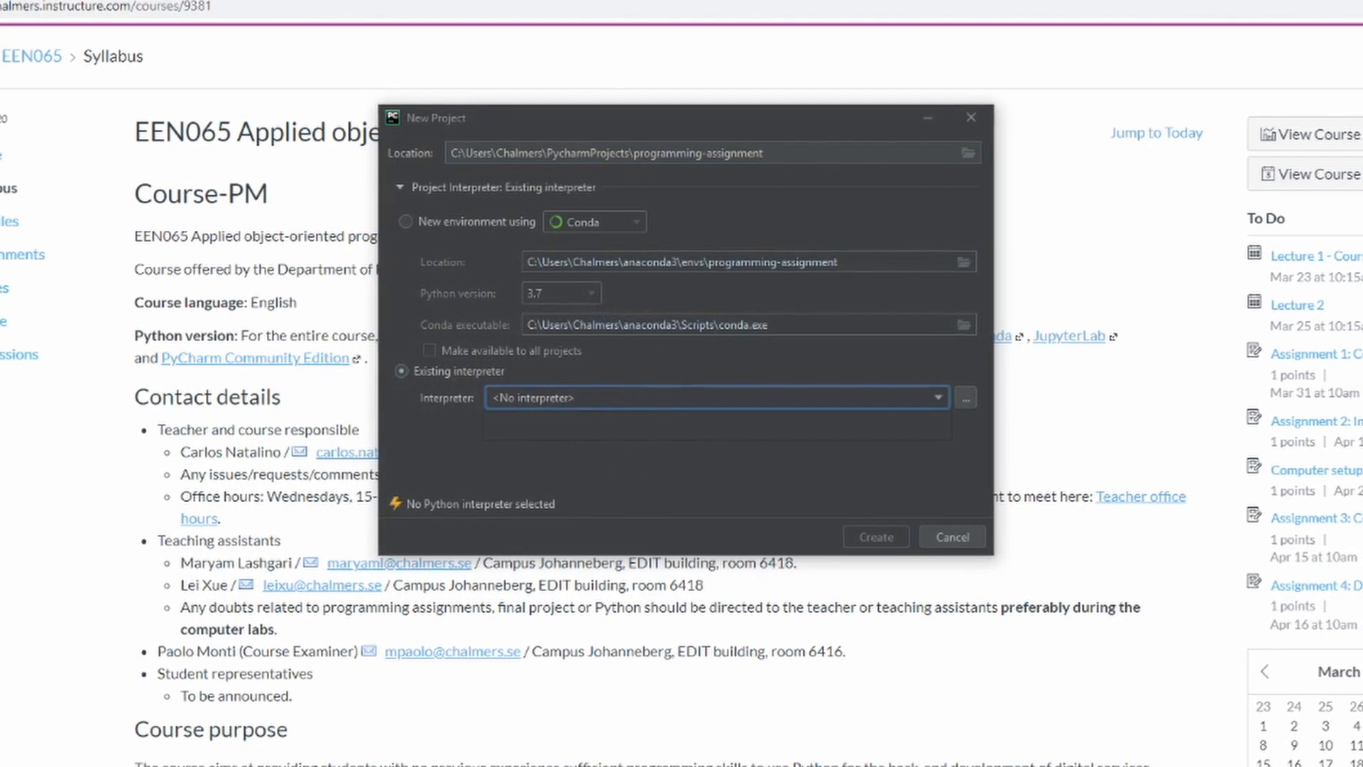
pyautogui.press('ctrl')
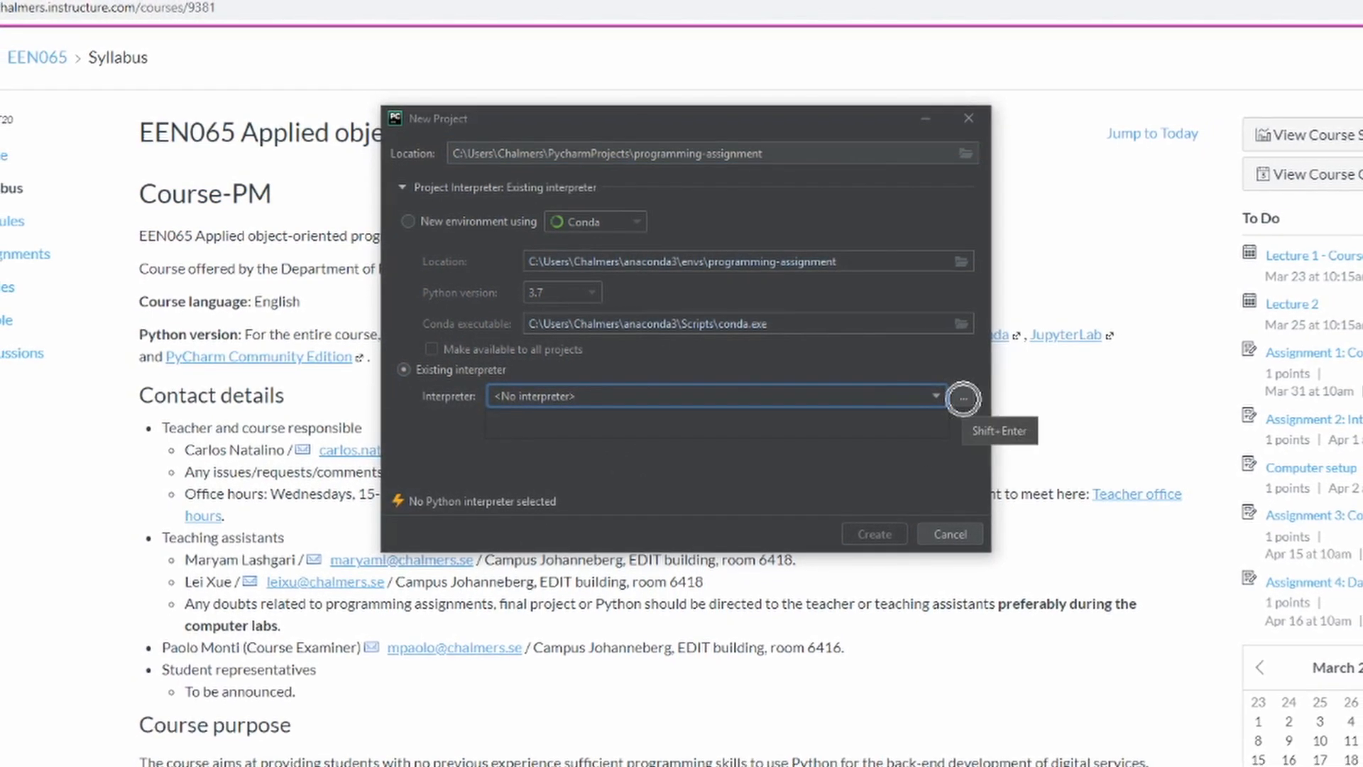
pyautogui.click(962, 396)
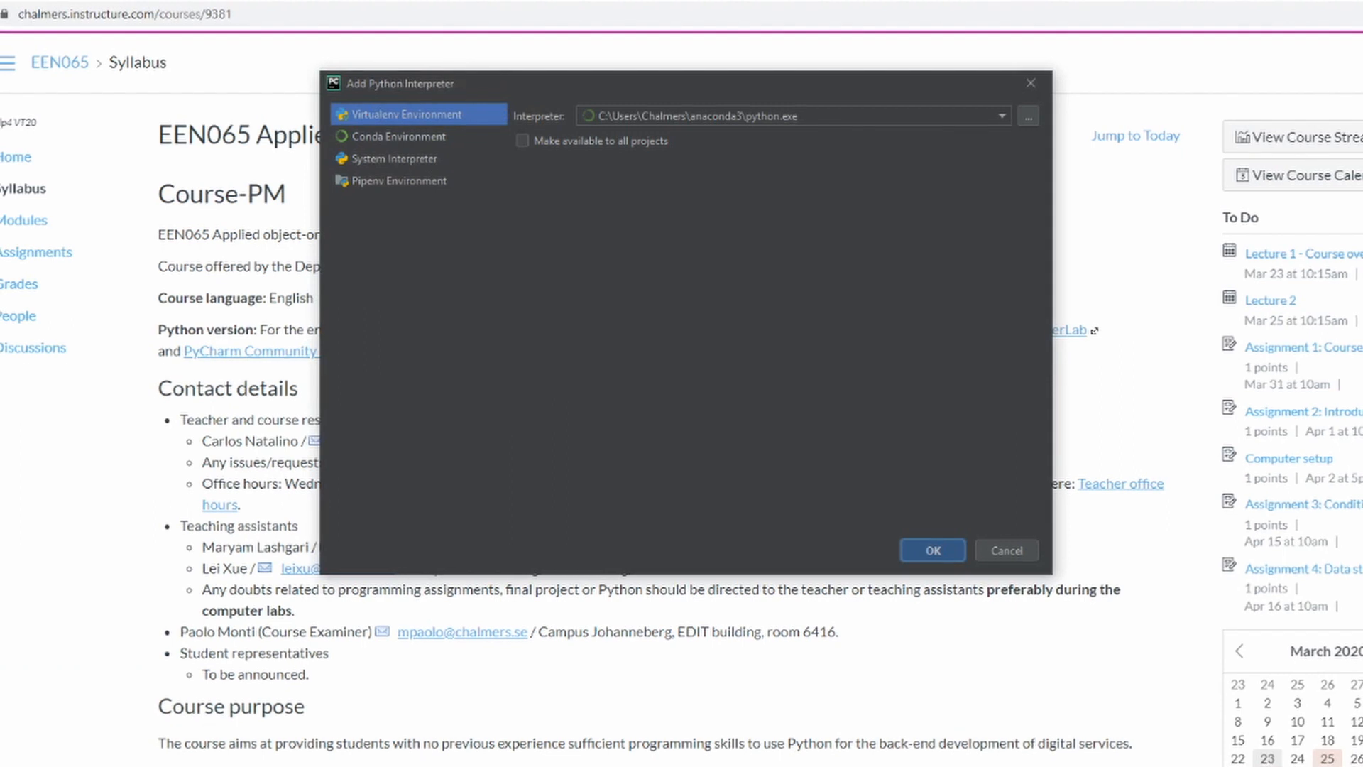
# Add the Conda interpreter anaconda3\envs\een065\python.exe, make it available to all projects, and create the project with it
pyautogui.click(399, 137)
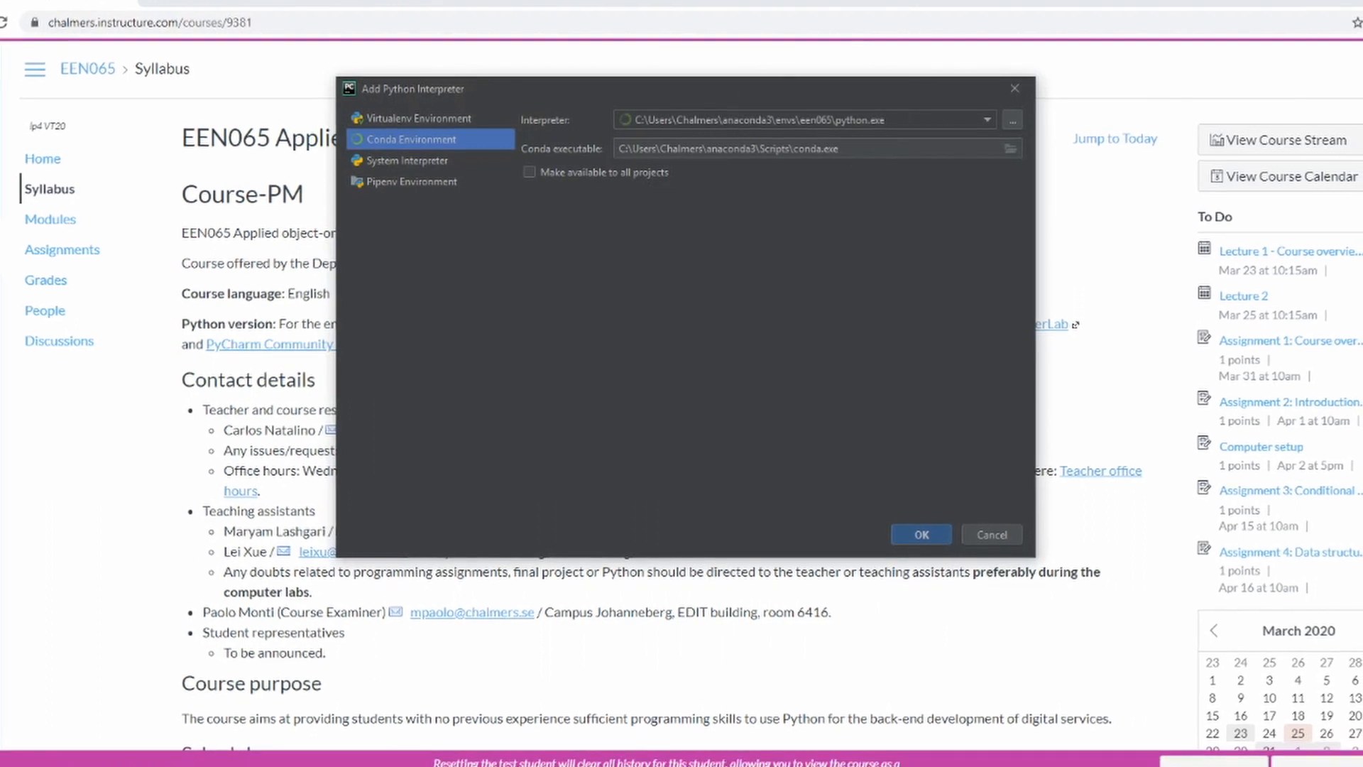
pyautogui.click(985, 120)
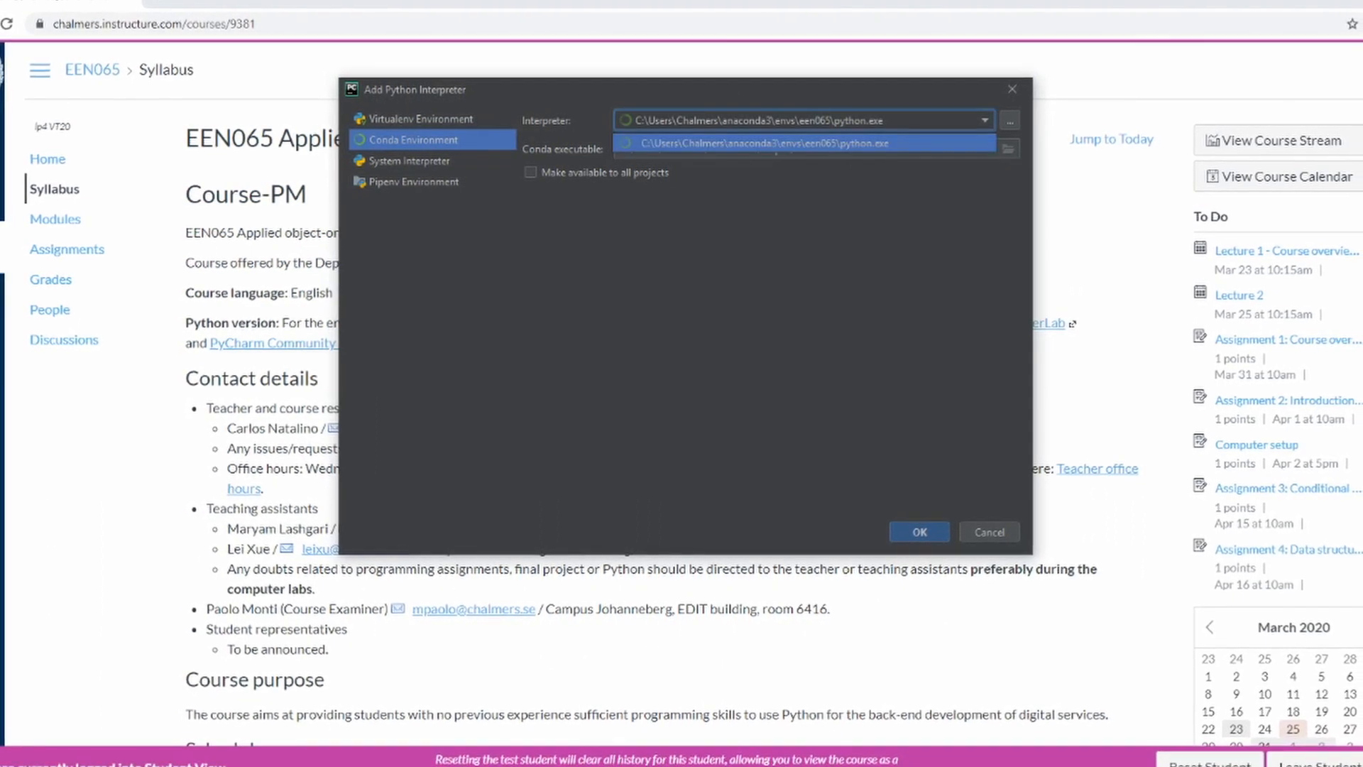
pyautogui.click(801, 144)
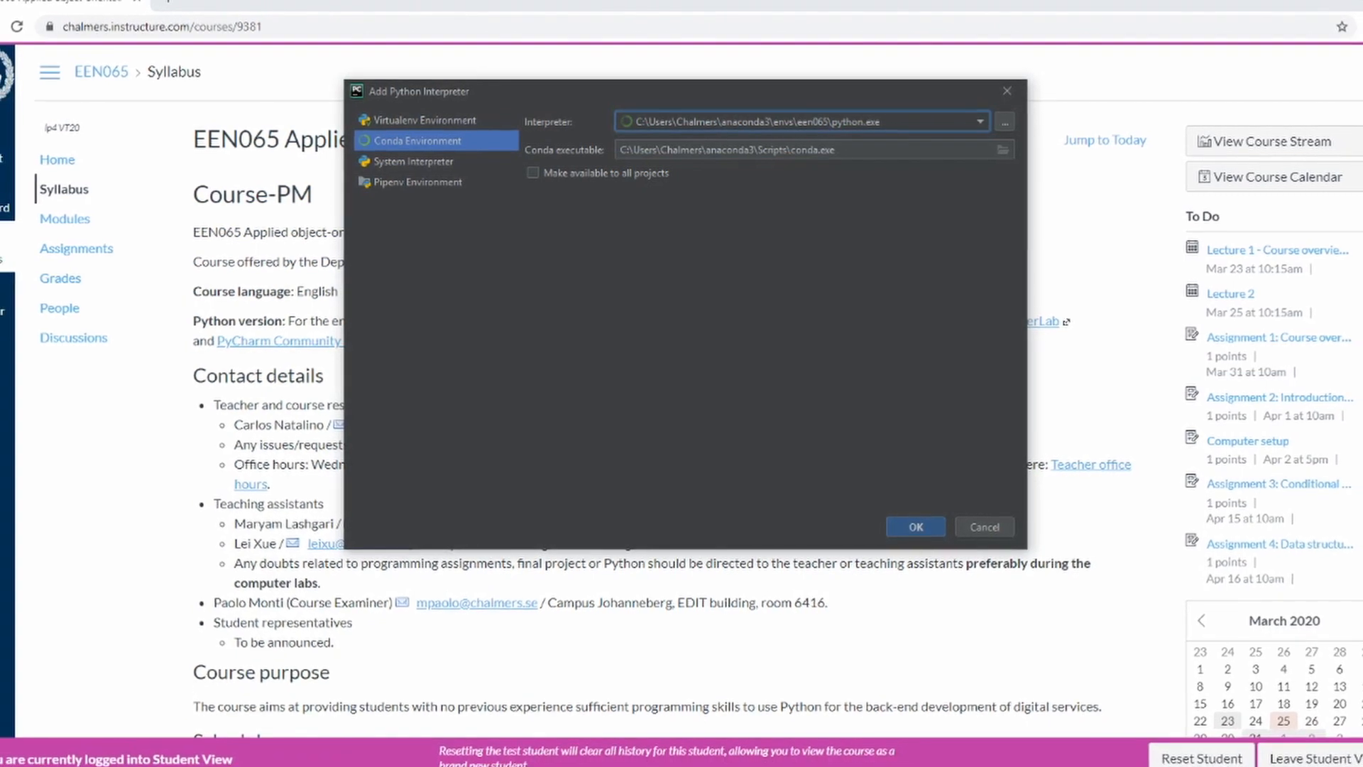
pyautogui.click(532, 173)
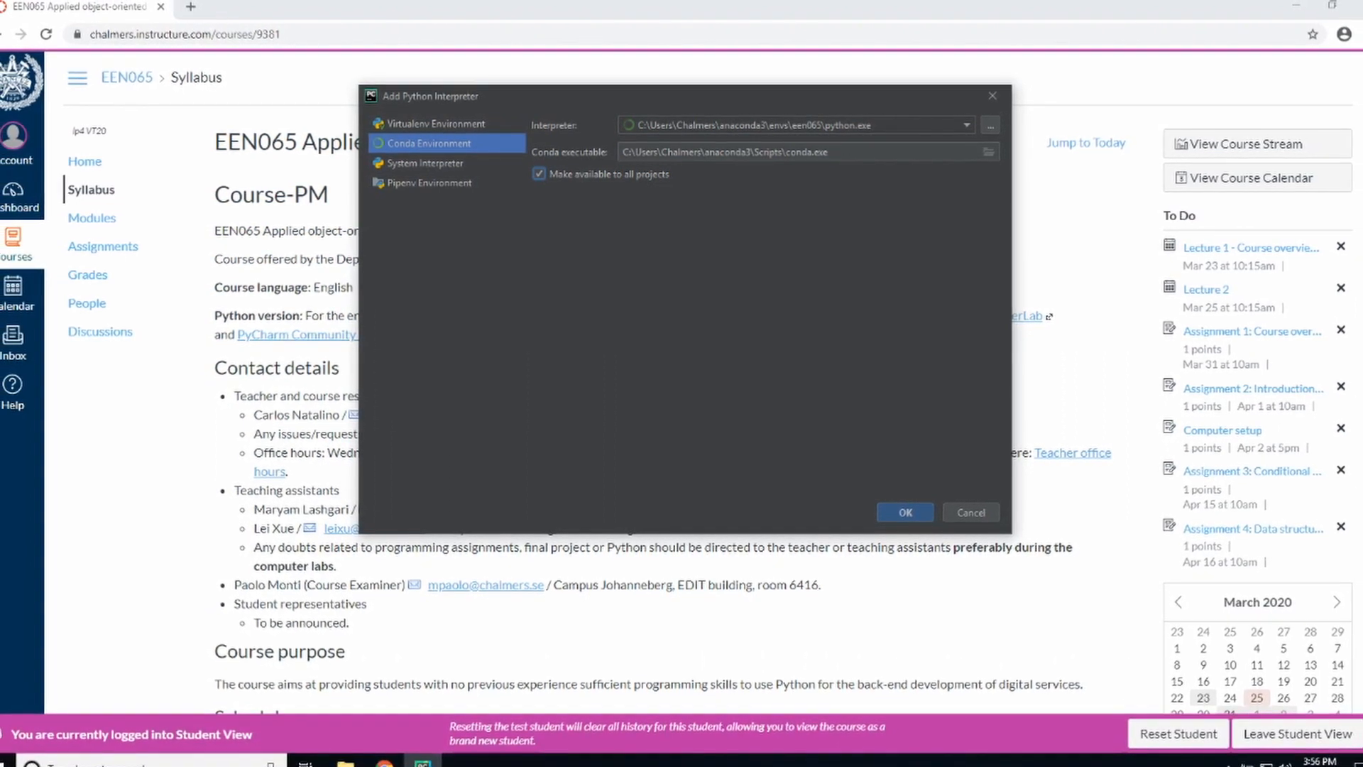
pyautogui.click(891, 514)
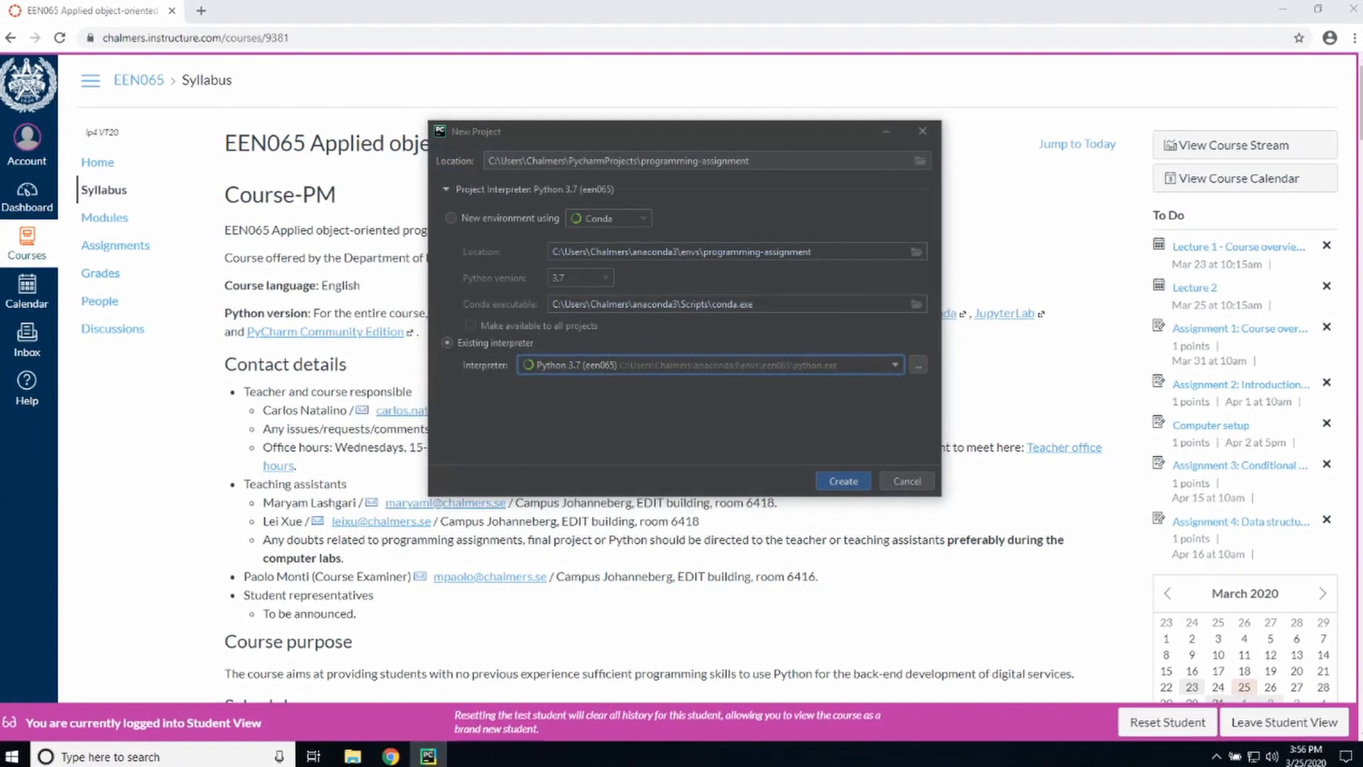
pyautogui.click(845, 481)
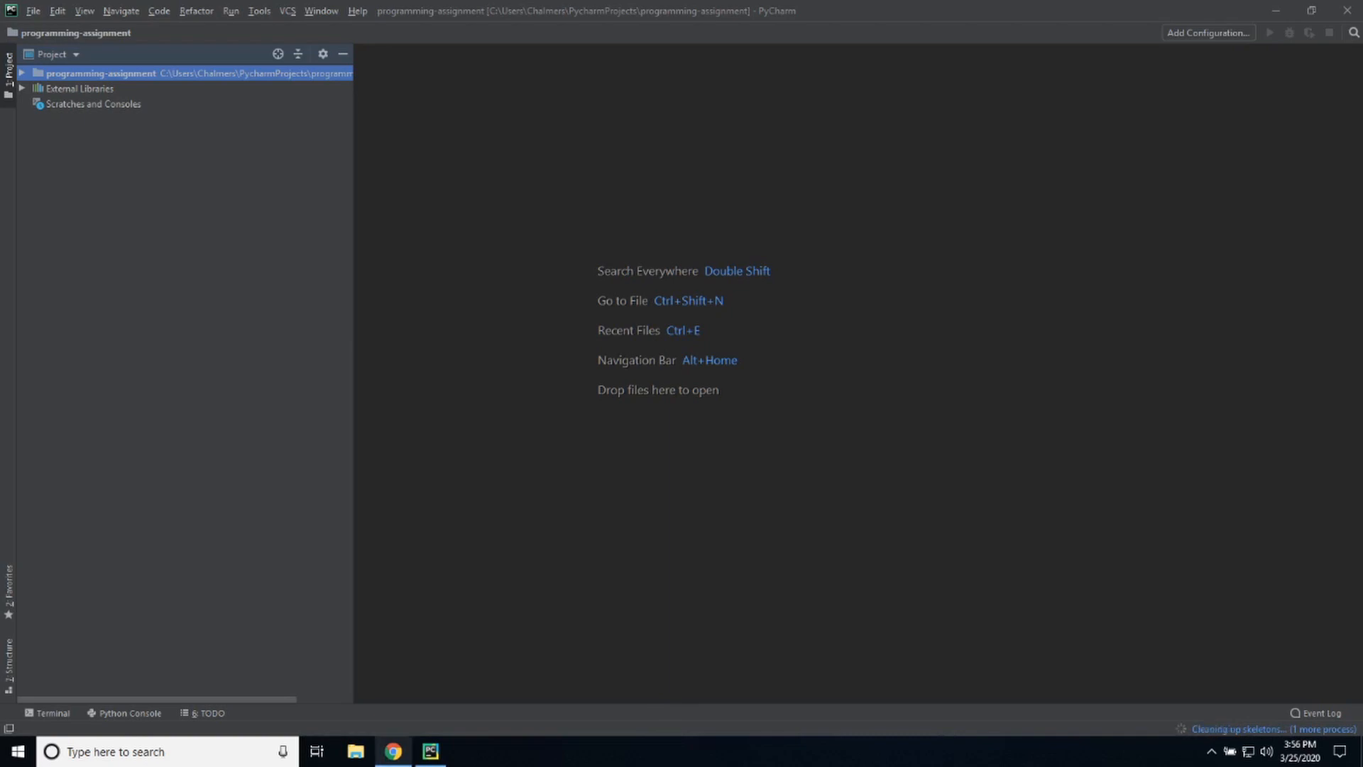
# Switch to Chrome and open the Software installation instructions page from the EEN065 course modules
pyautogui.moveTo(393, 751)
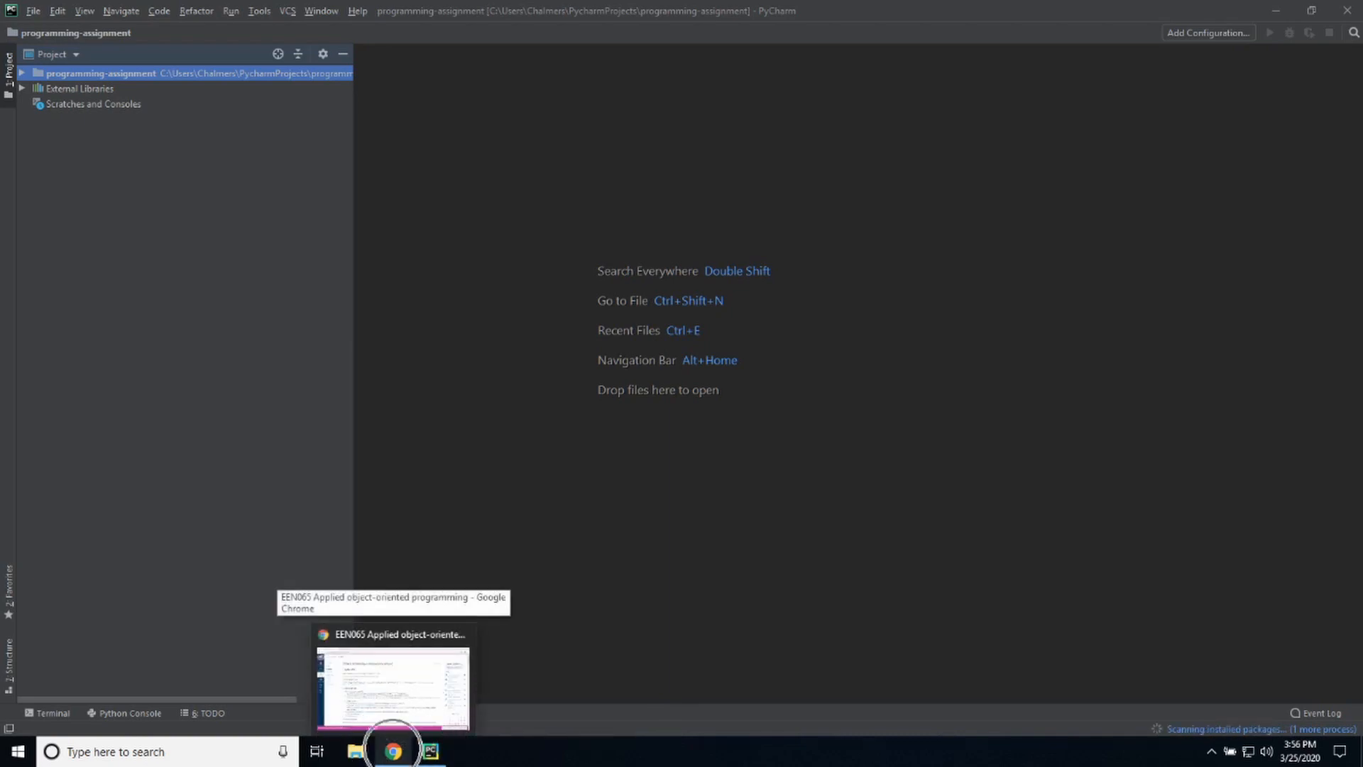
pyautogui.click(393, 685)
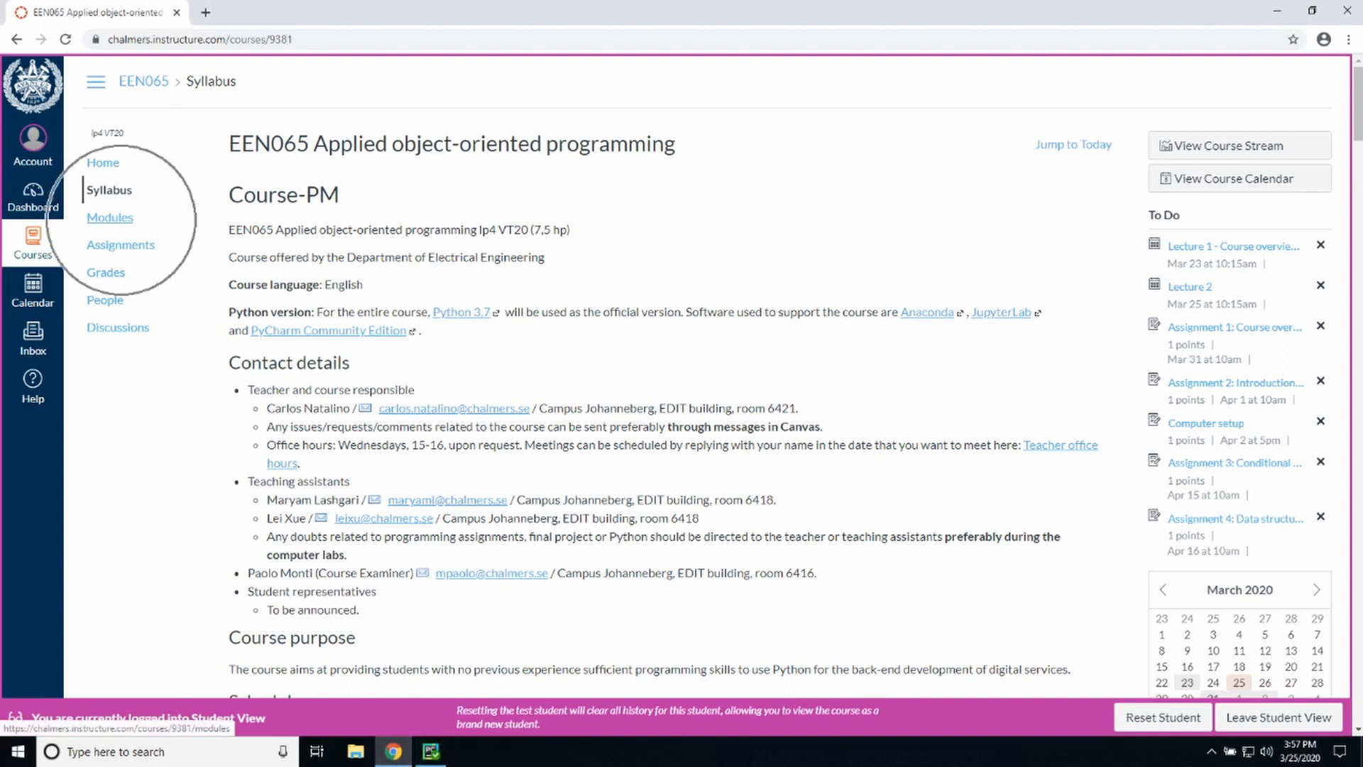
pyautogui.click(114, 217)
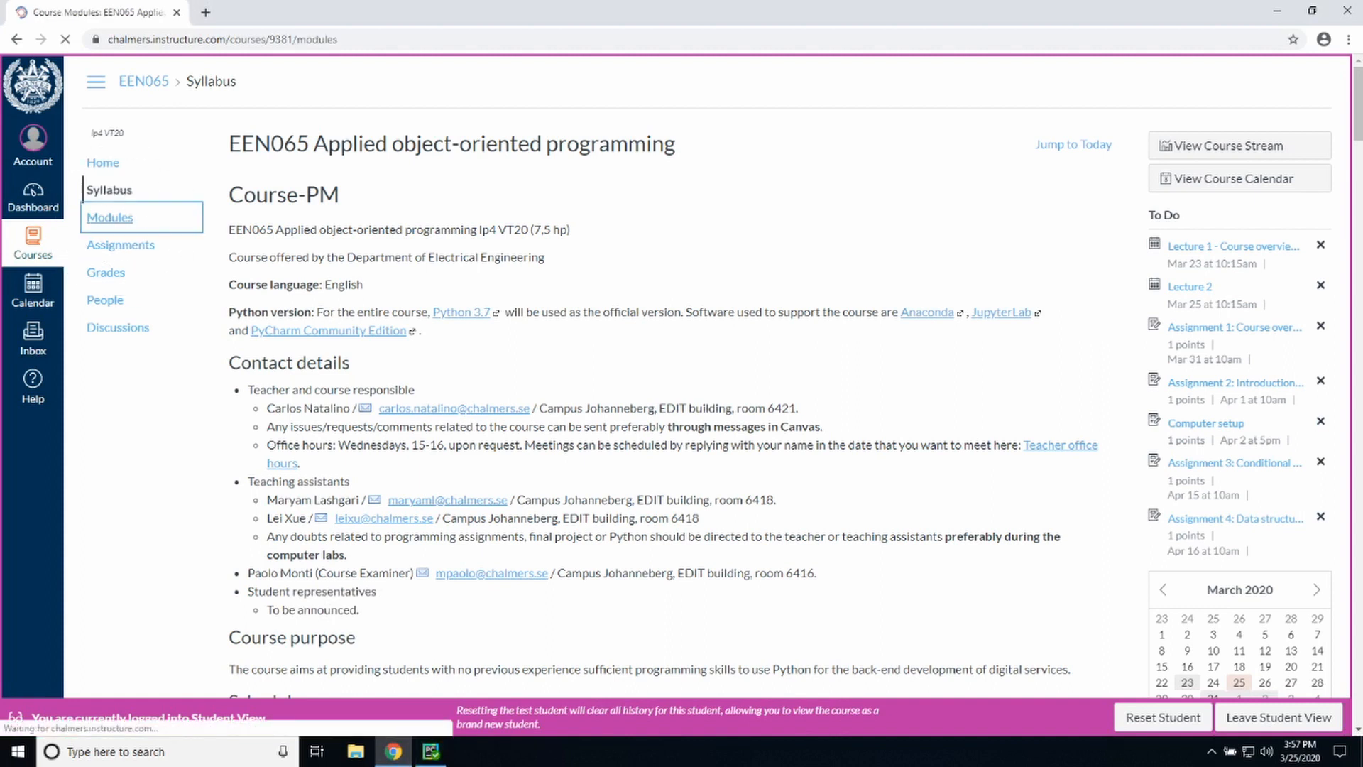
pyautogui.click(340, 339)
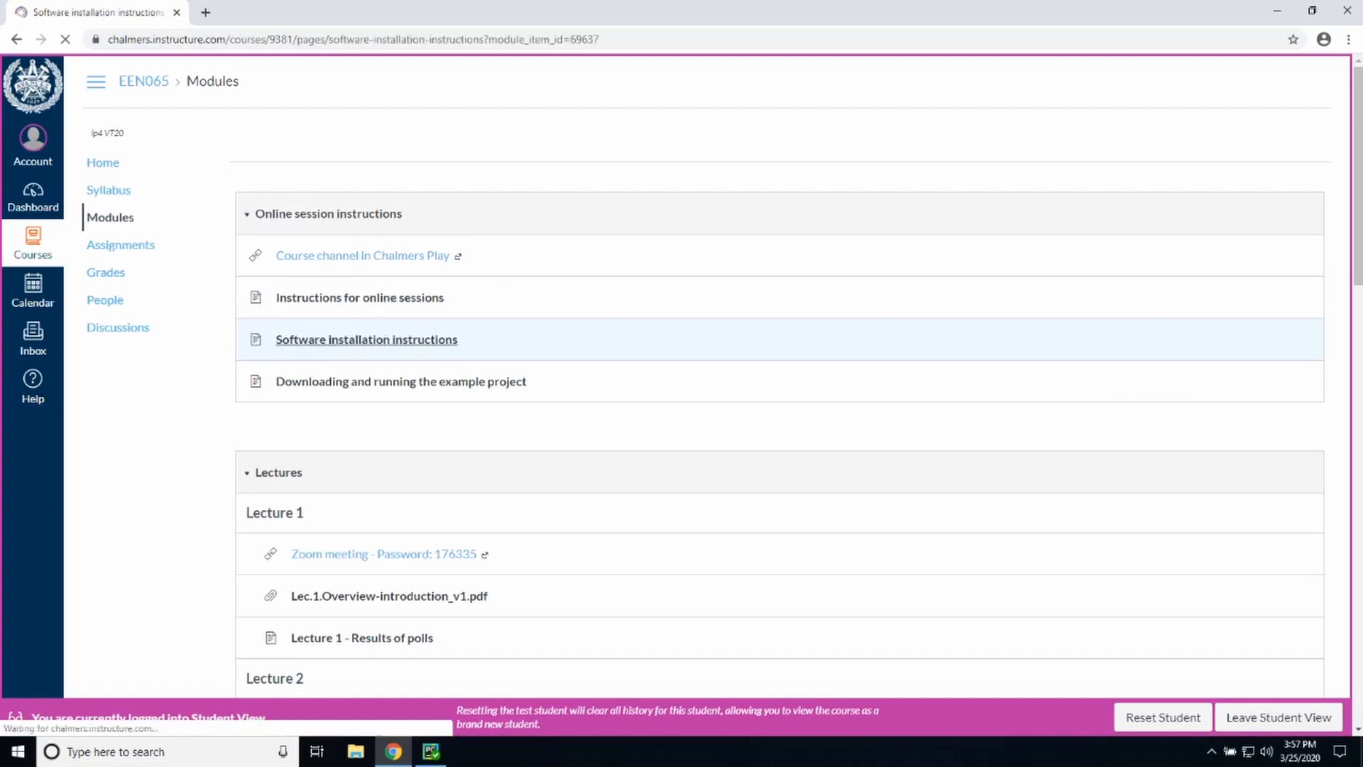
# Copy both terminal commands that install all the libraries, given under "4. Create a new project and environment"
pyautogui.scroll(-20, 699, 376)
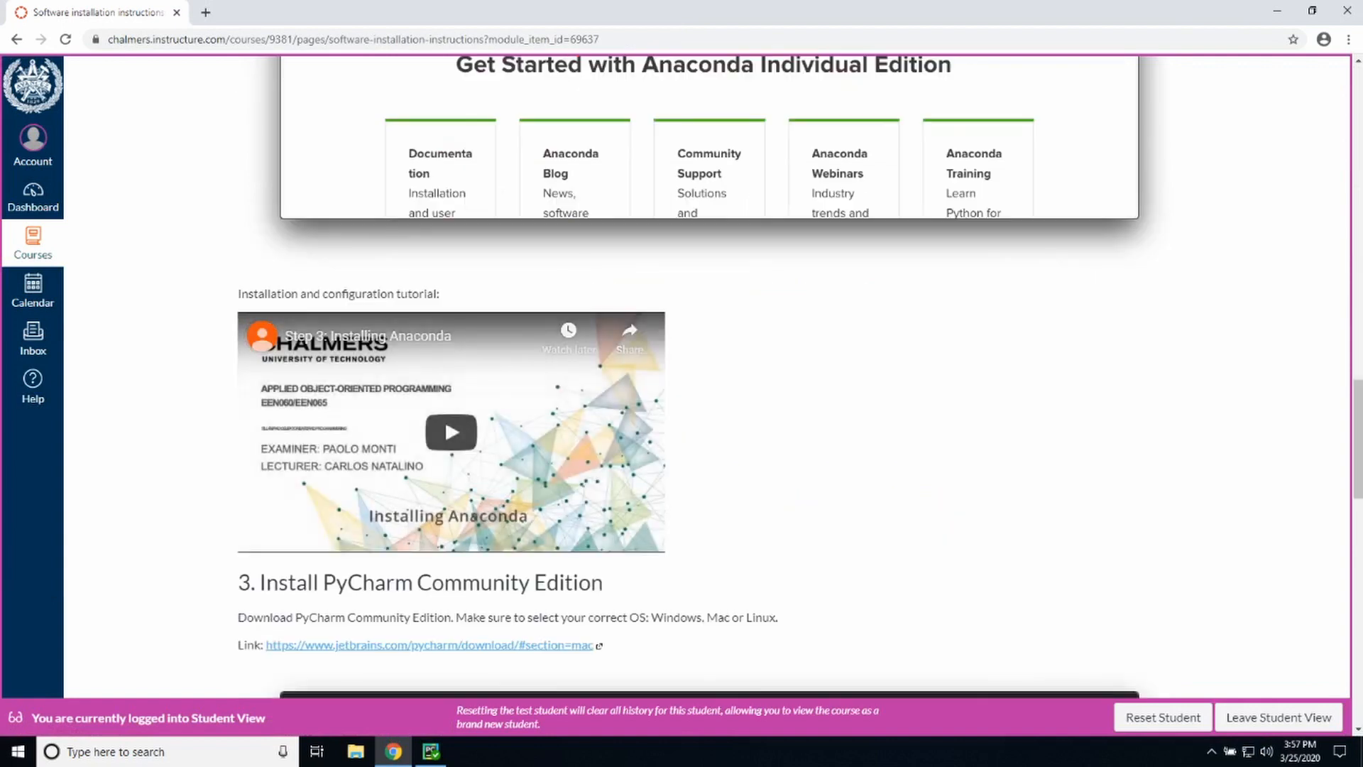
pyautogui.scroll(-15, 700, 376)
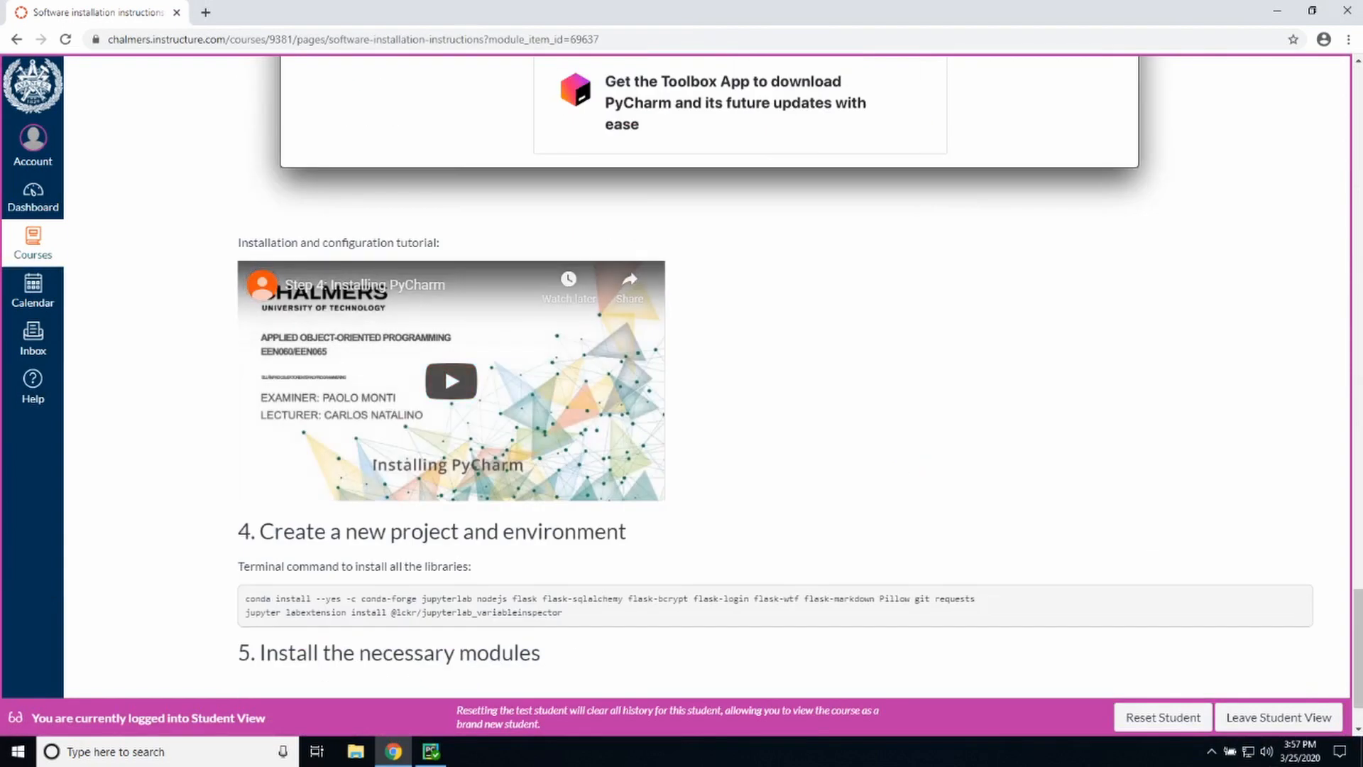
pyautogui.press('ctrl')
pyautogui.press('ctrl')
pyautogui.moveTo(245, 598); pyautogui.dragTo(564, 612)
pyautogui.rightClick(528, 615)
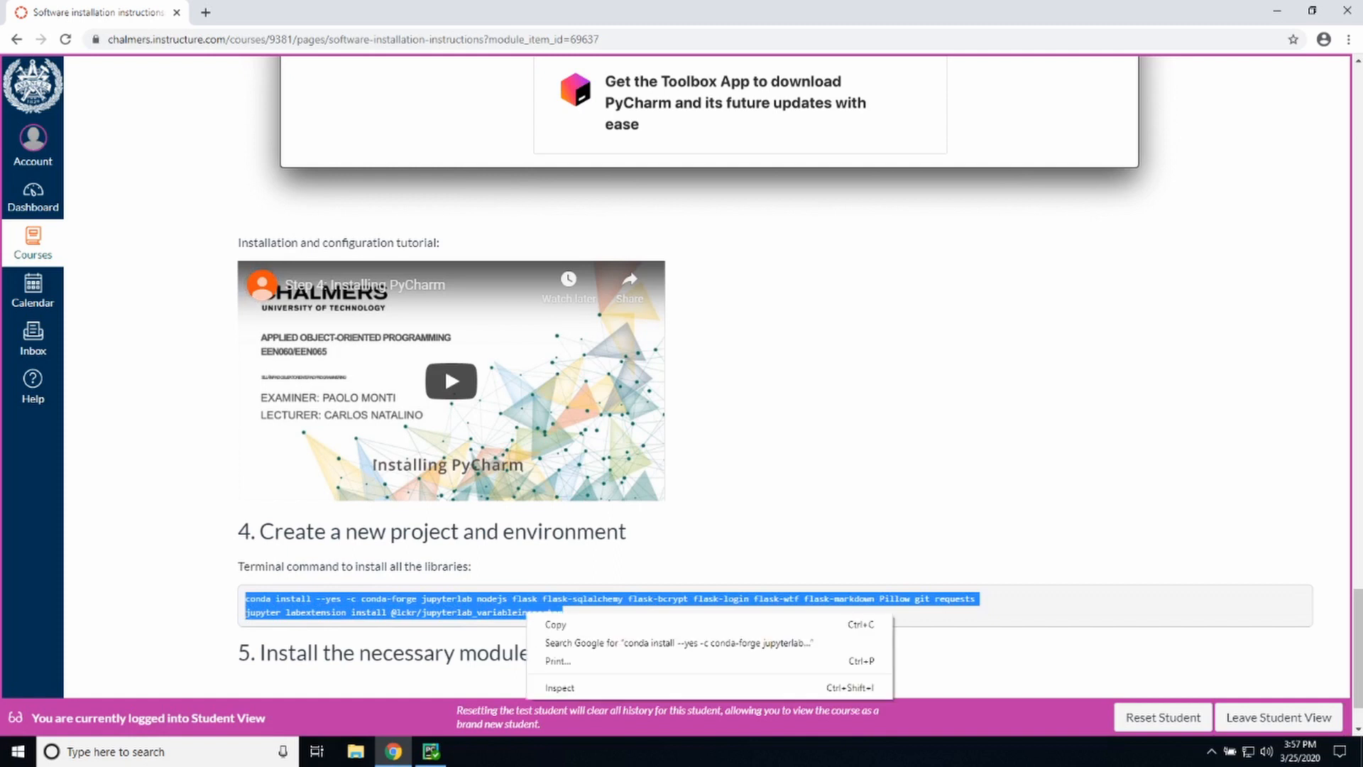
pyautogui.click(557, 624)
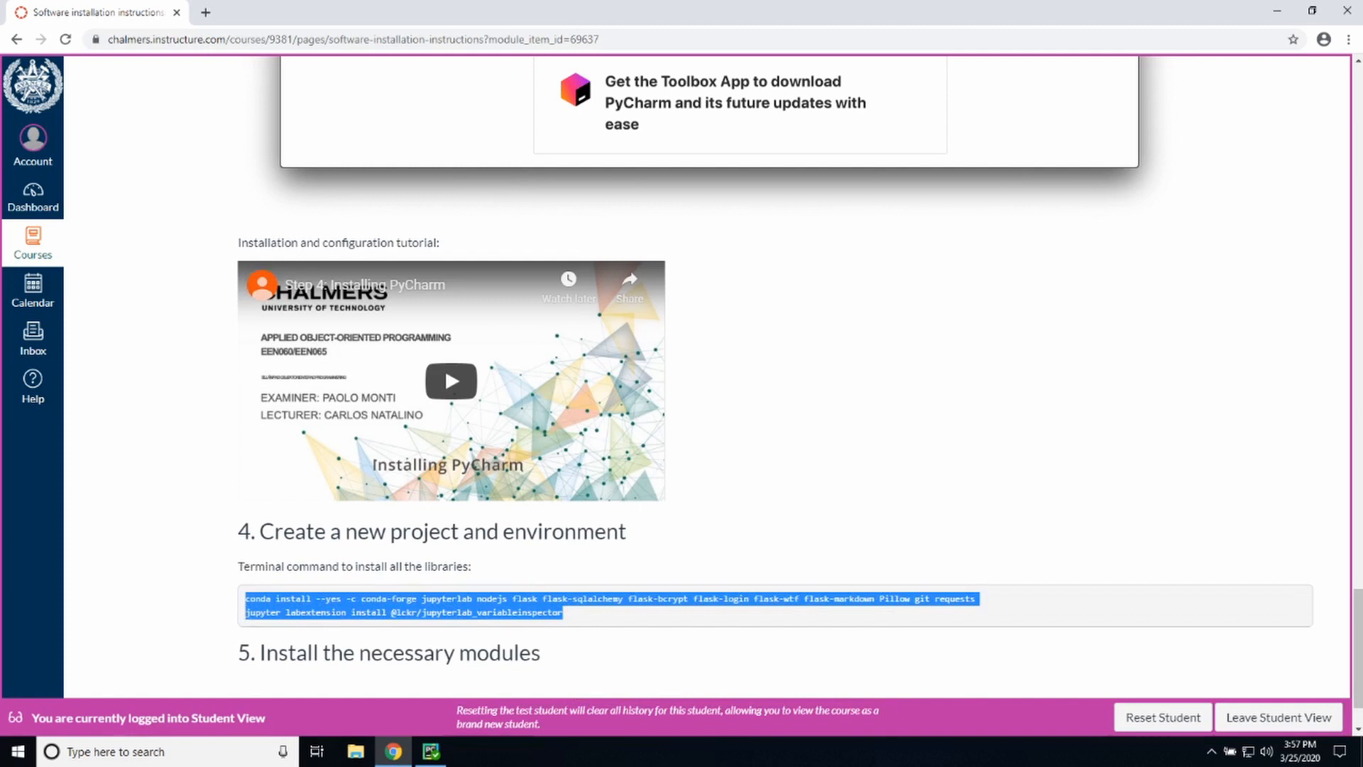
# Switch to PyCharm and run the copied conda install and jupyter labextension commands in the project's terminal
pyautogui.moveTo(431, 751)
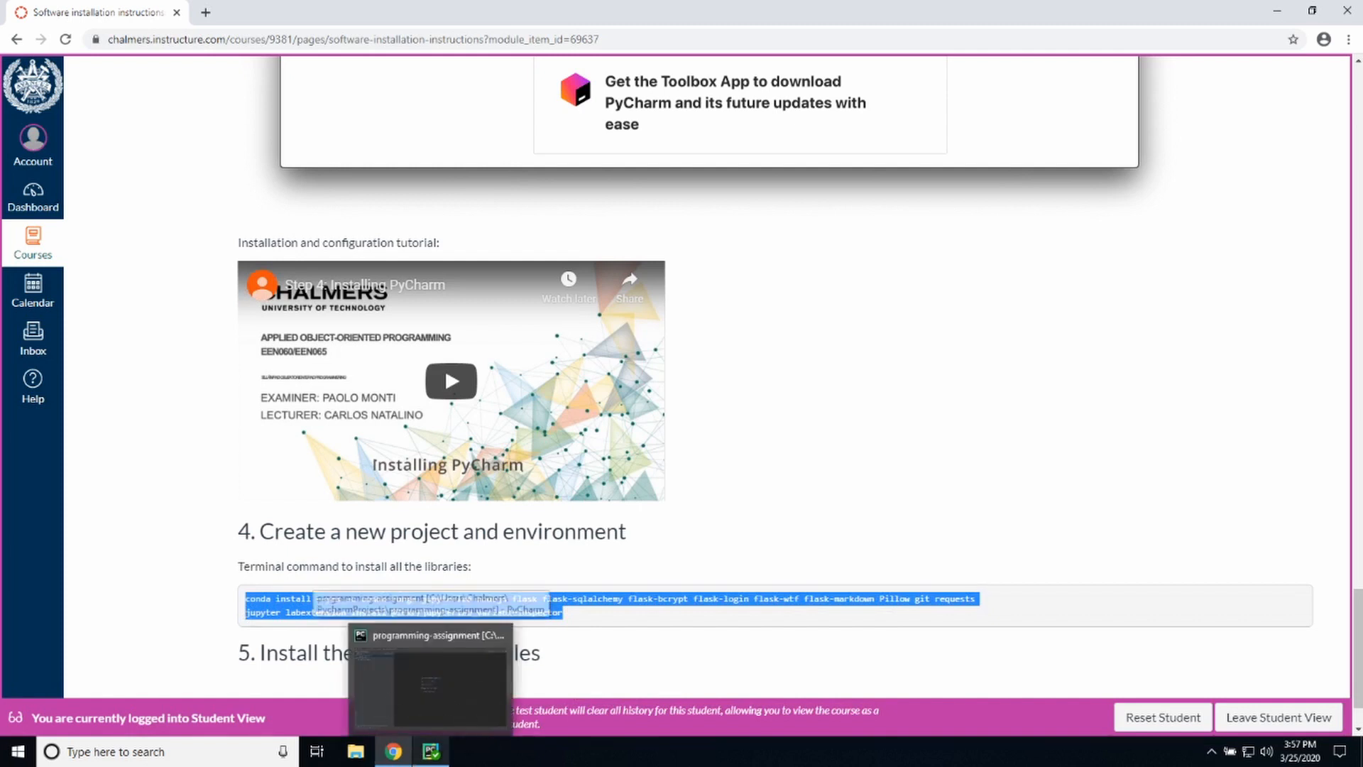
pyautogui.click(430, 679)
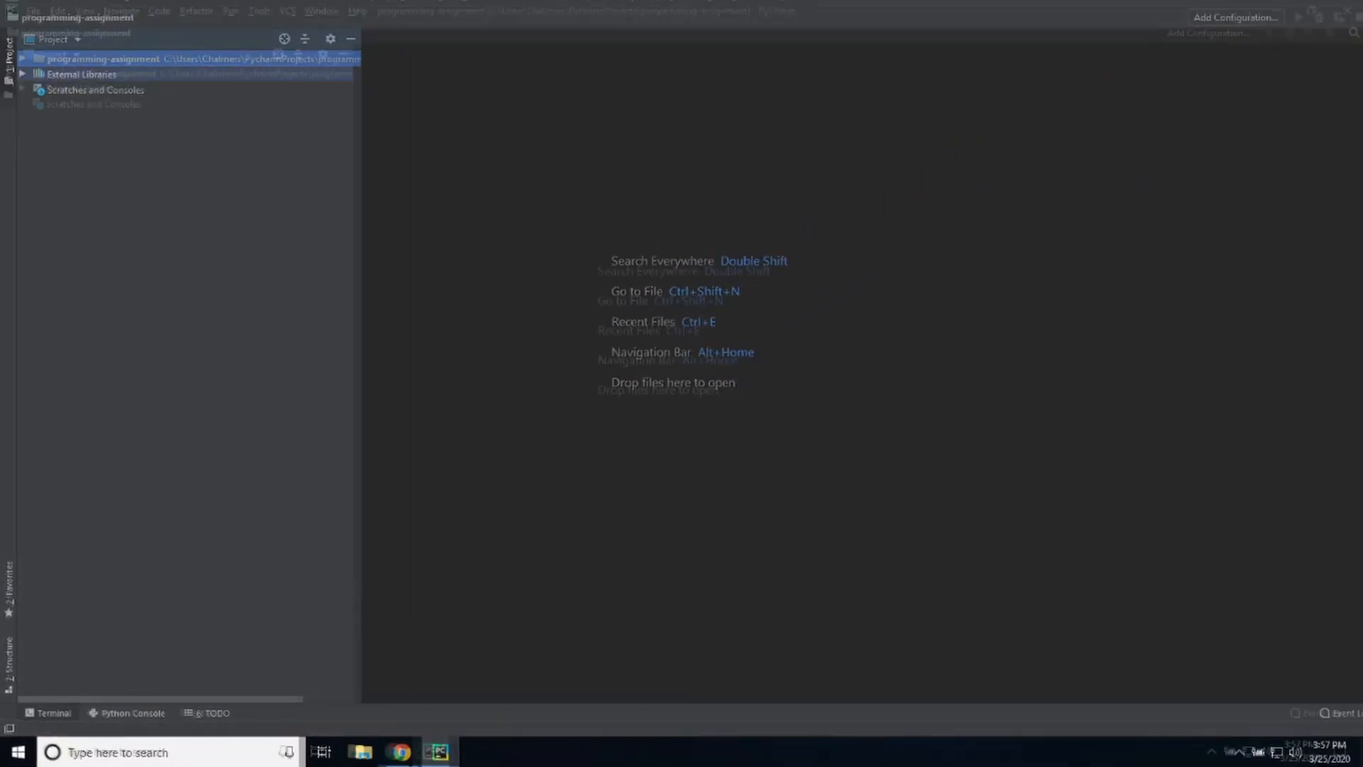
pyautogui.click(55, 713)
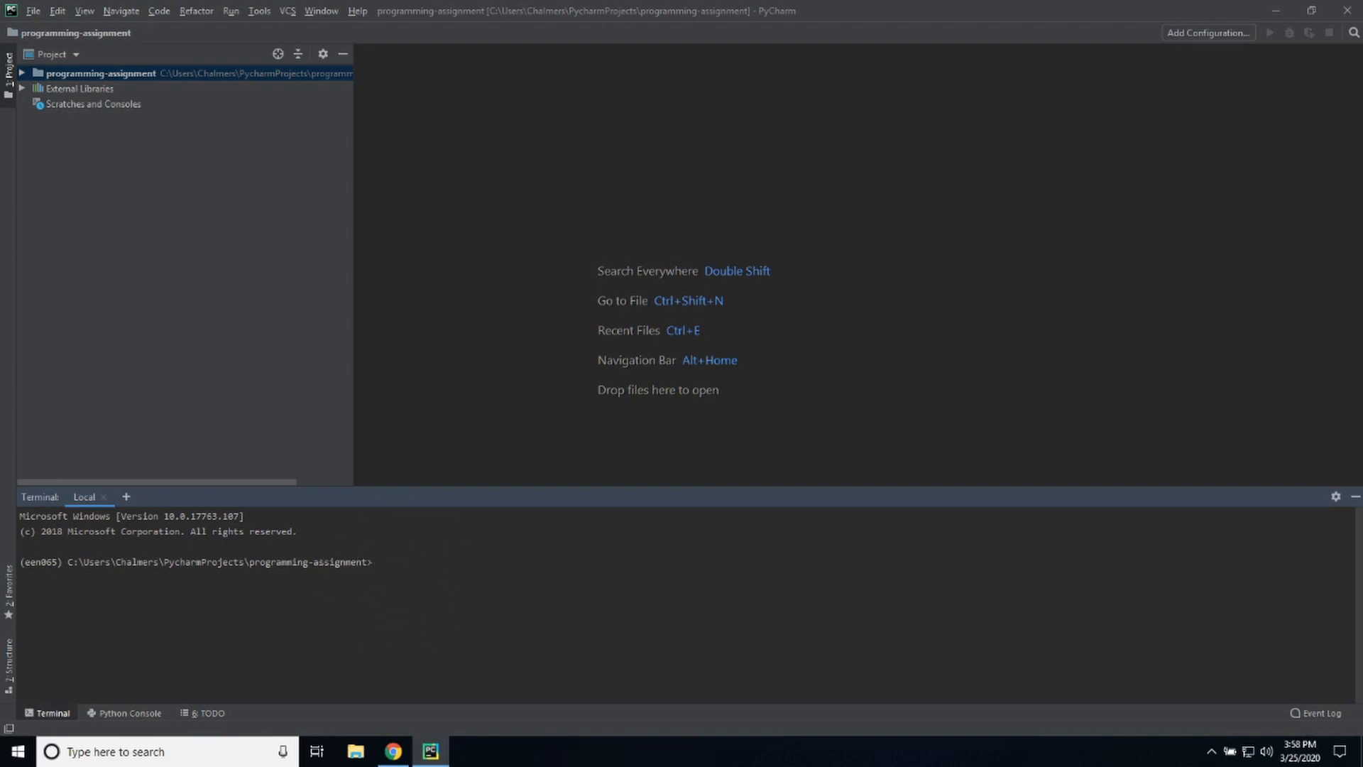
pyautogui.rightClick(395, 577)
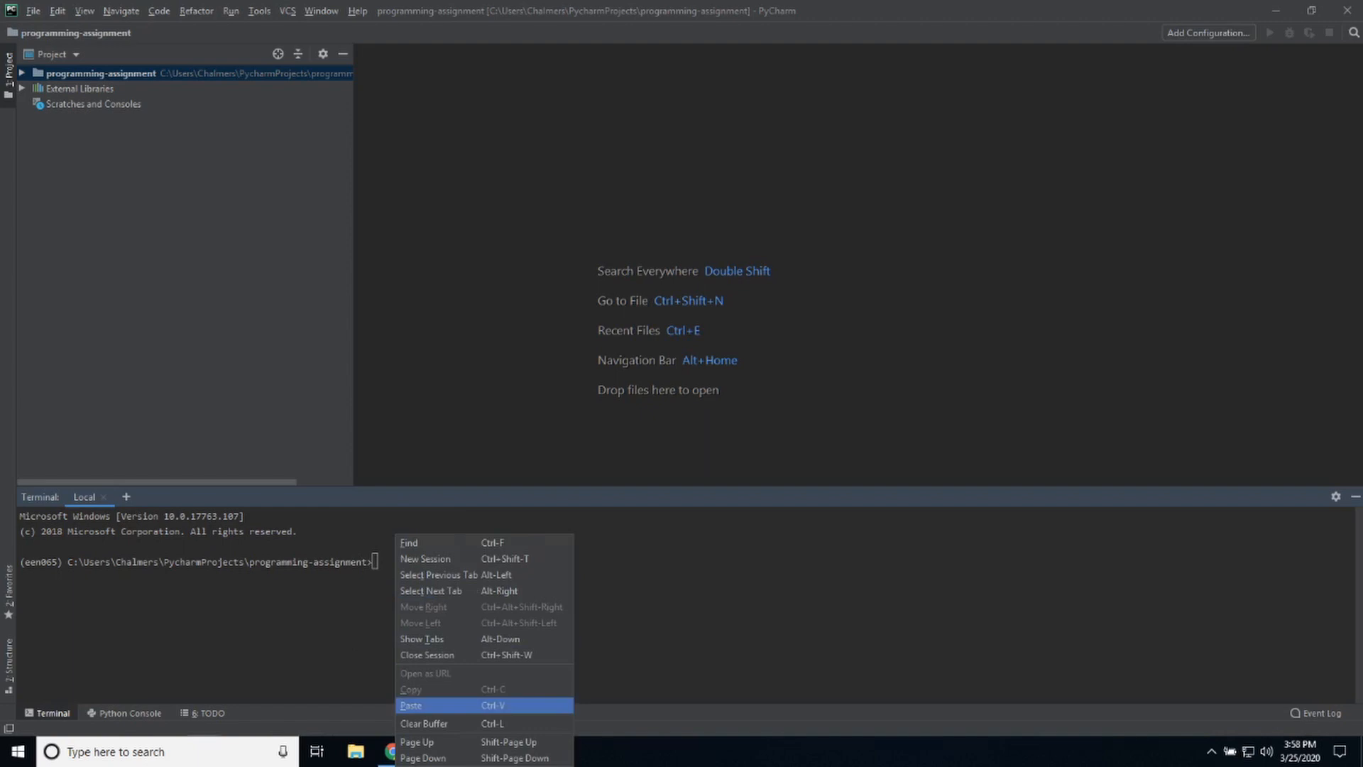
pyautogui.click(411, 705)
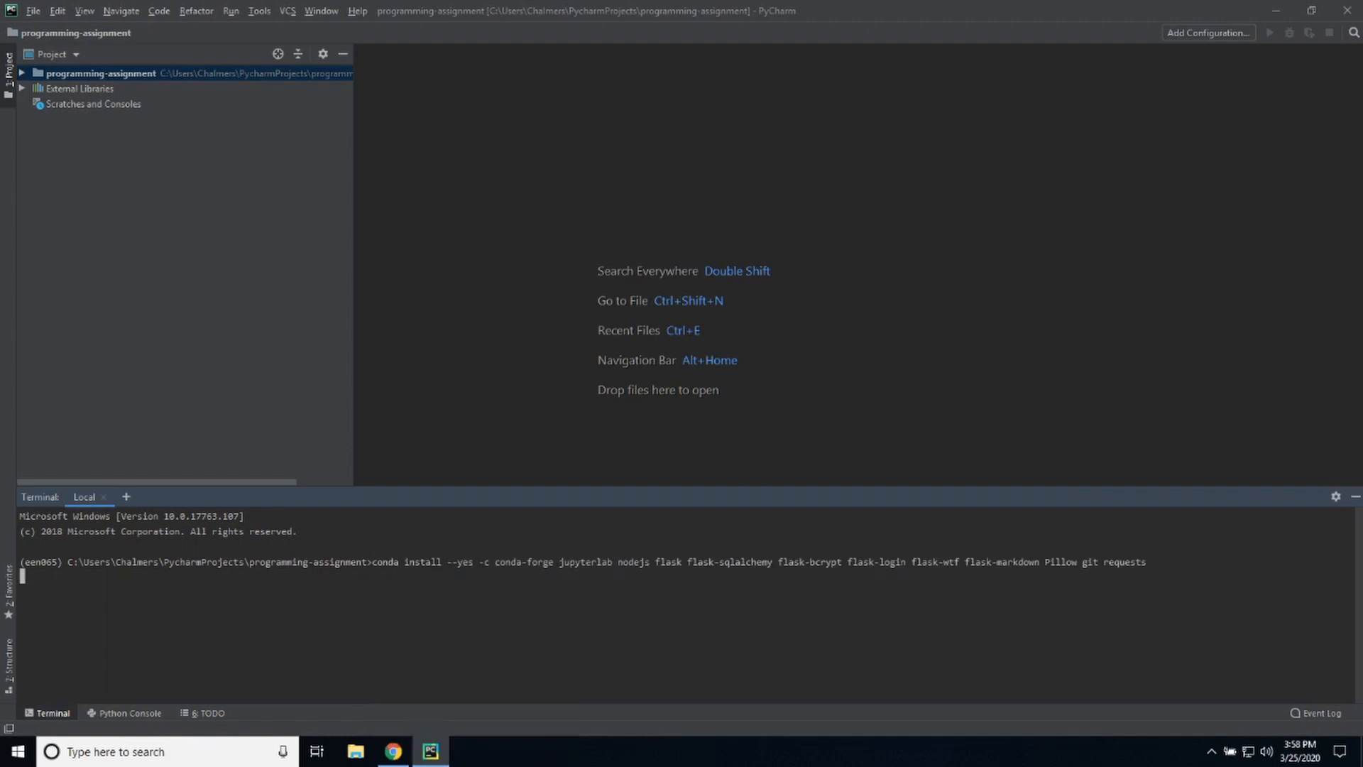